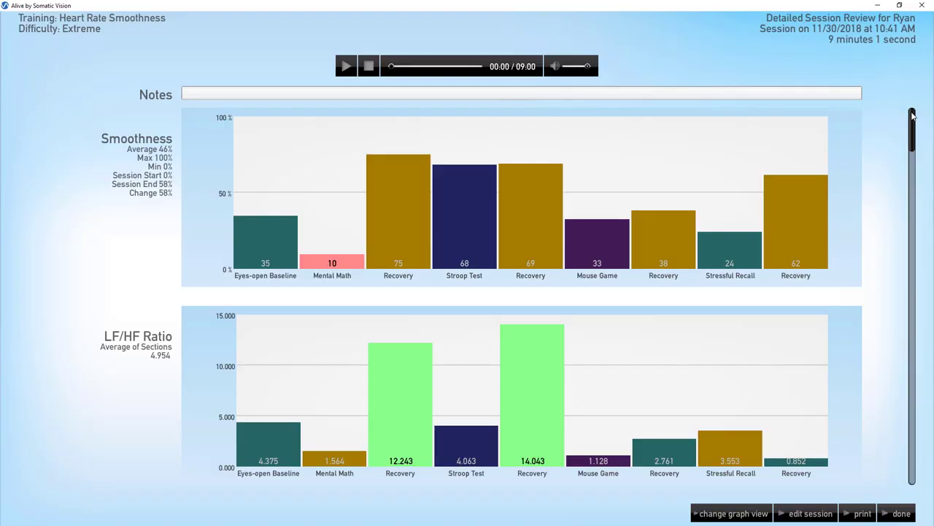
- Mark the heart-rate spike near 5:10 as artifact on the Heart Rate graph
left_click_drag(914, 109, 915, 168)
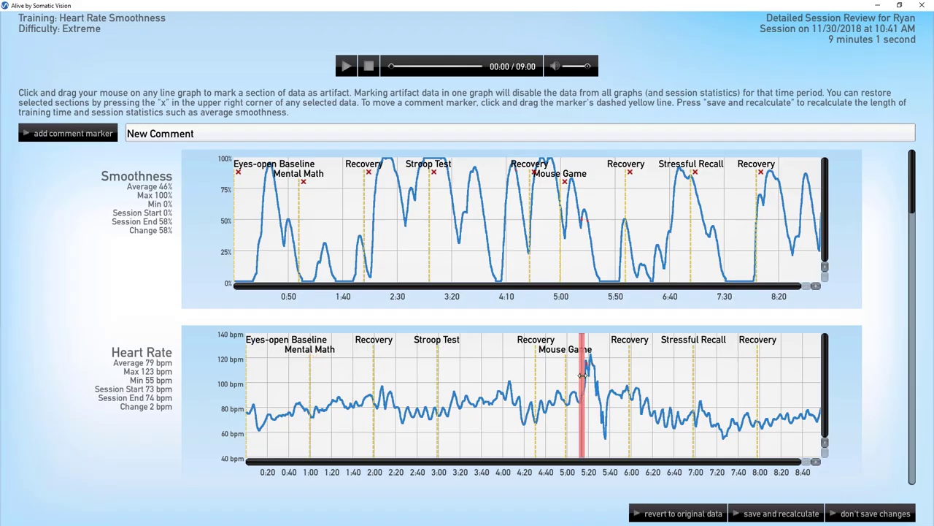
left_click_drag(581, 375, 599, 376)
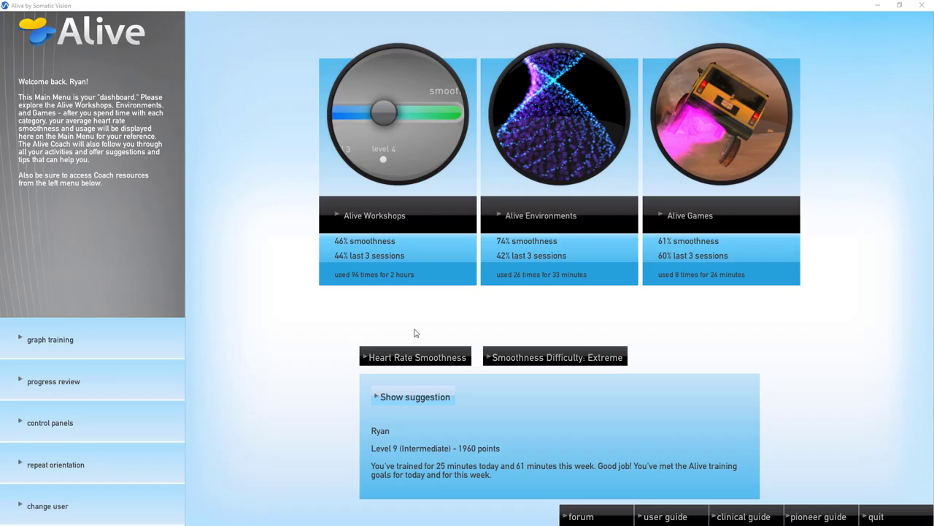
- Switch training from Heart Rate Smoothness to Skin Conductance Level - Manual
left_click(428, 355)
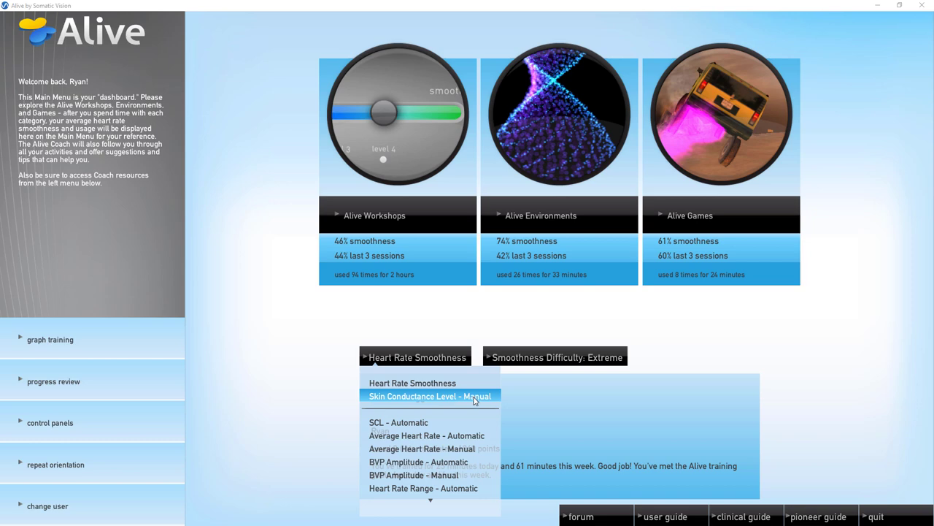
left_click(433, 501)
scroll(433, 500, "down", 6)
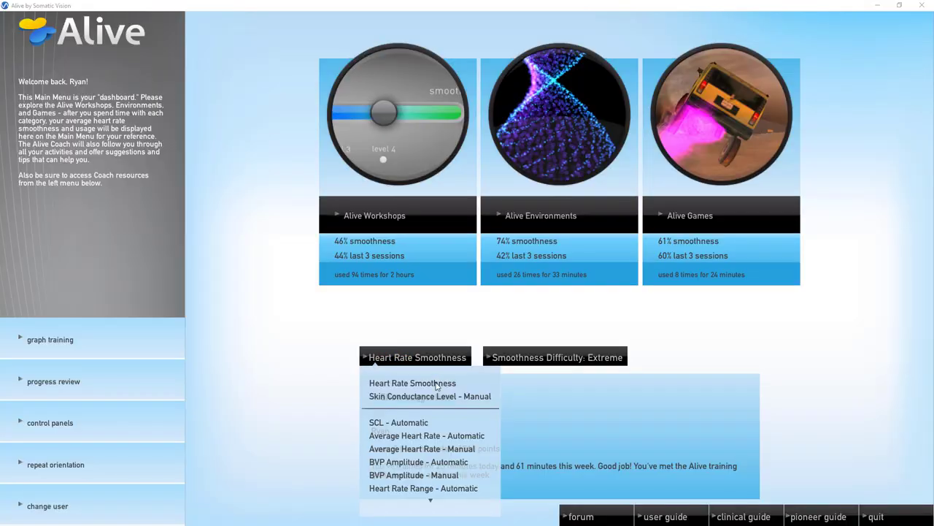
left_click(442, 400)
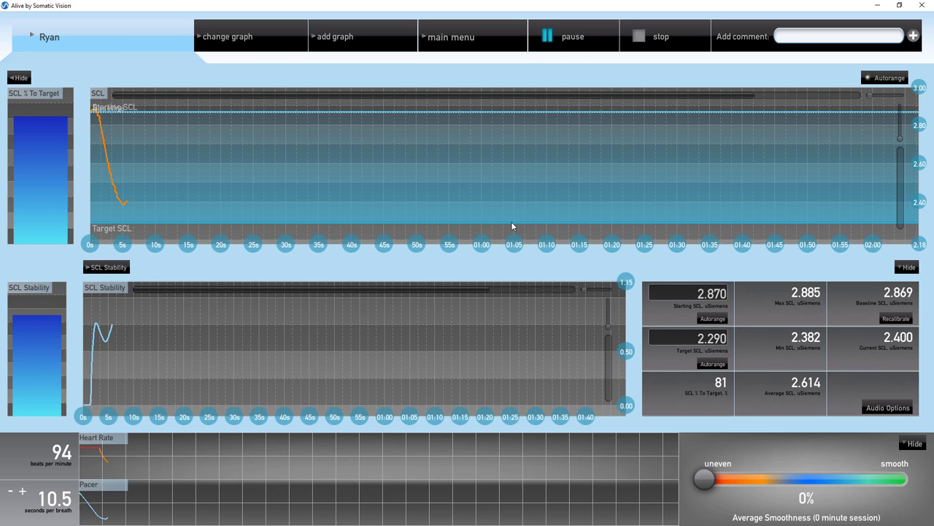
- Raise the Target SCL line from 2.290 to about 2.308 and open the signal list
mouse_move(507, 224)
left_mouse_down()
mouse_move(514, 219)
mouse_move(513, 260)
mouse_move(523, 265)
mouse_move(525, 334)
left_mouse_up()
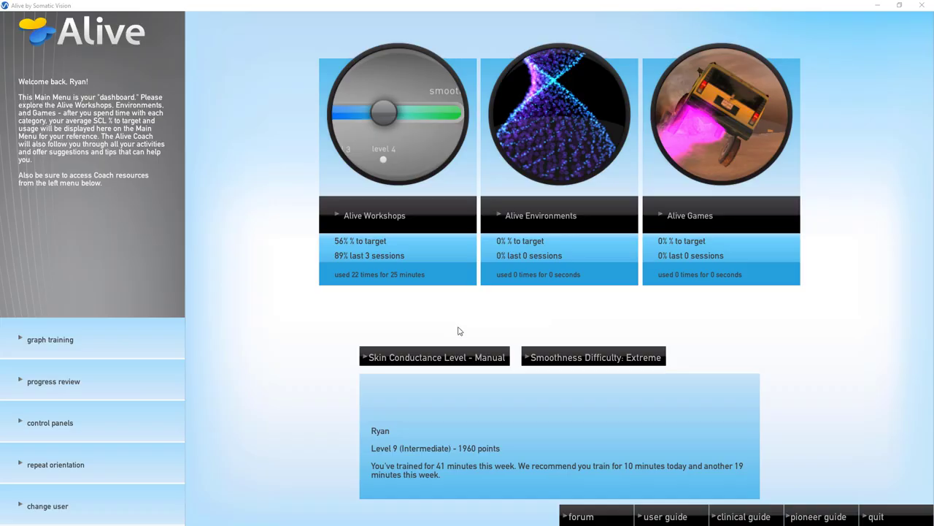
left_click(478, 359)
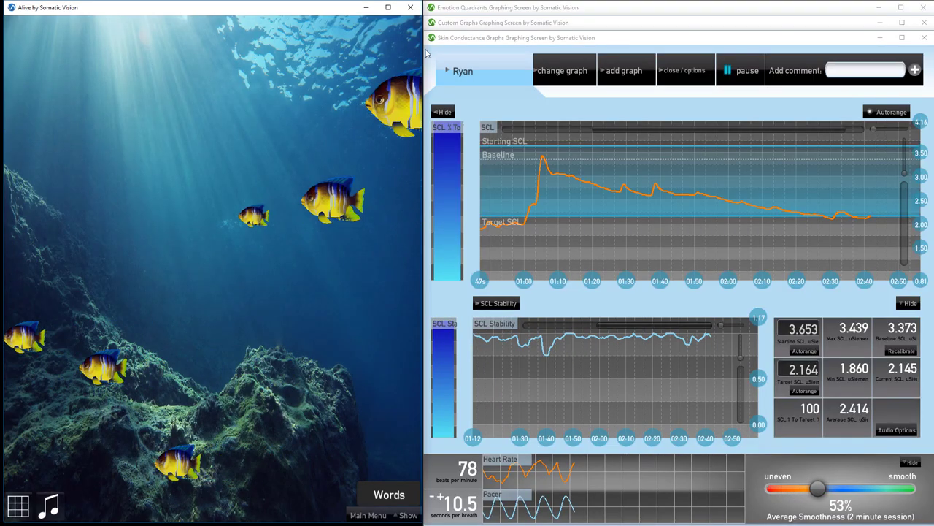
- Bring the Skin Conductance, Custom Graphs and Emotion Quadrants windows forward in turn
left_click(485, 39)
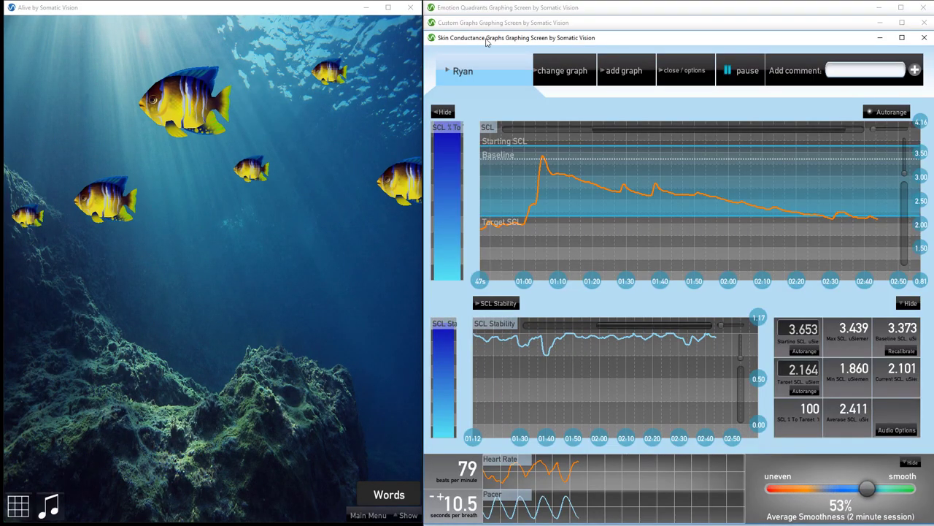
left_click(624, 70)
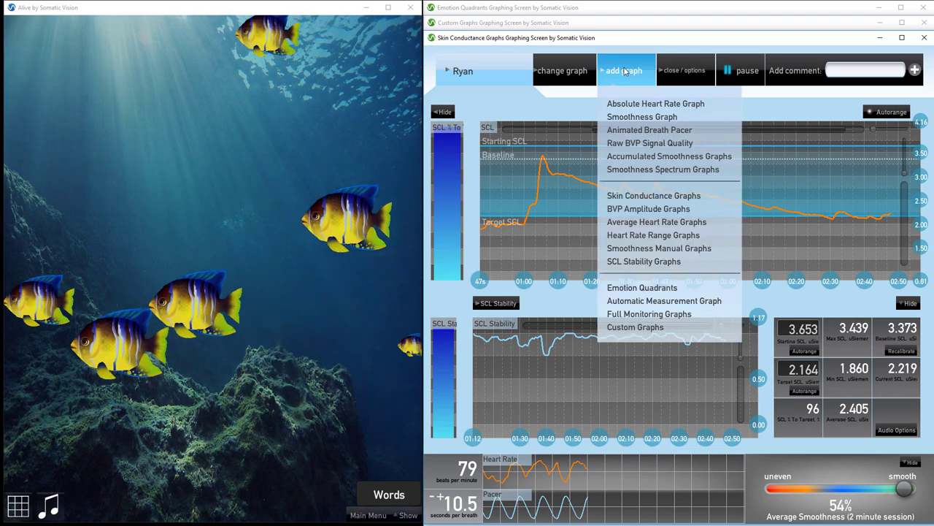
left_click(603, 27)
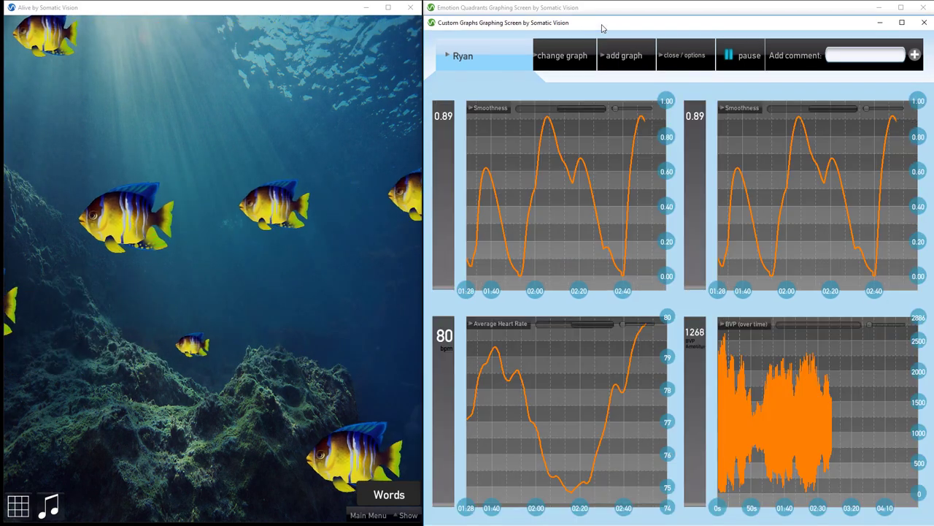
left_click(656, 12)
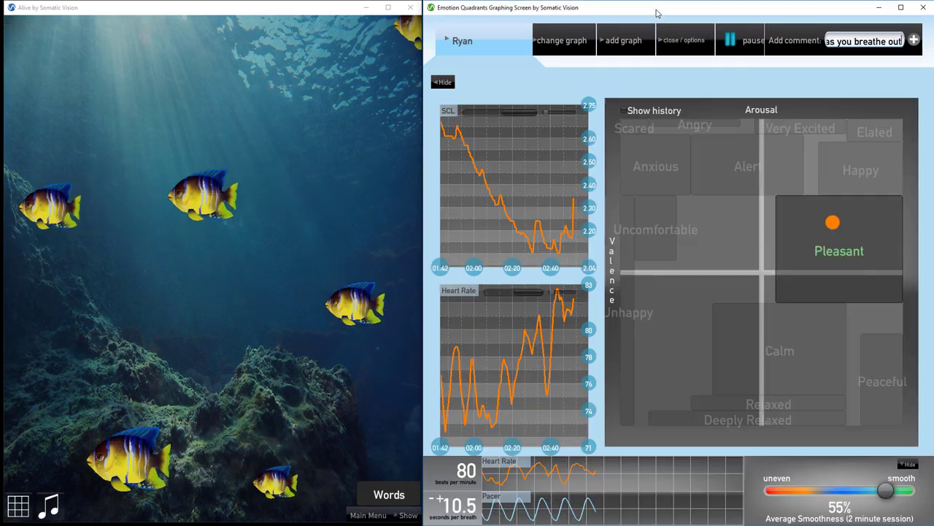
- Check the add-graph list, then add the comment 'relax as you breathe out' as a marker
left_click(635, 42)
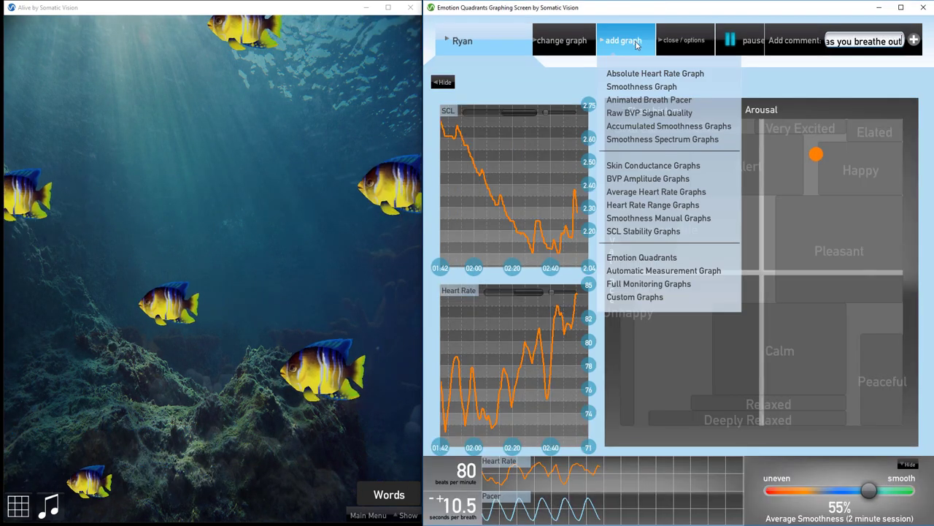
left_click(648, 316)
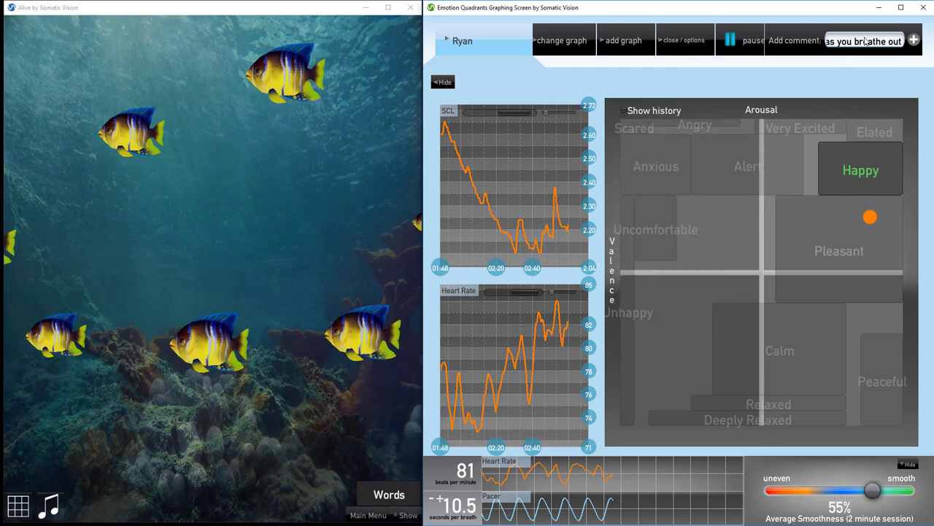
mouse_move(865, 41)
left_mouse_down()
mouse_move(813, 45)
mouse_move(916, 58)
left_mouse_up()
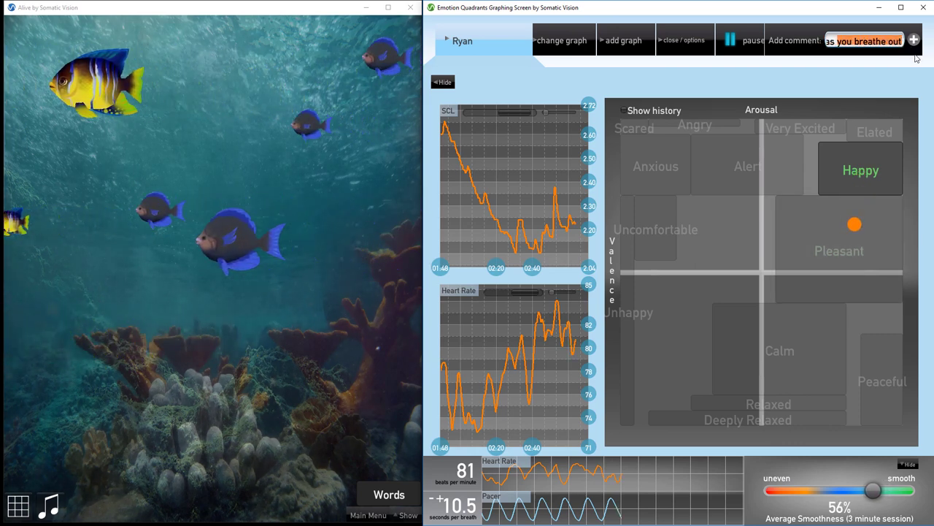
left_click(914, 42)
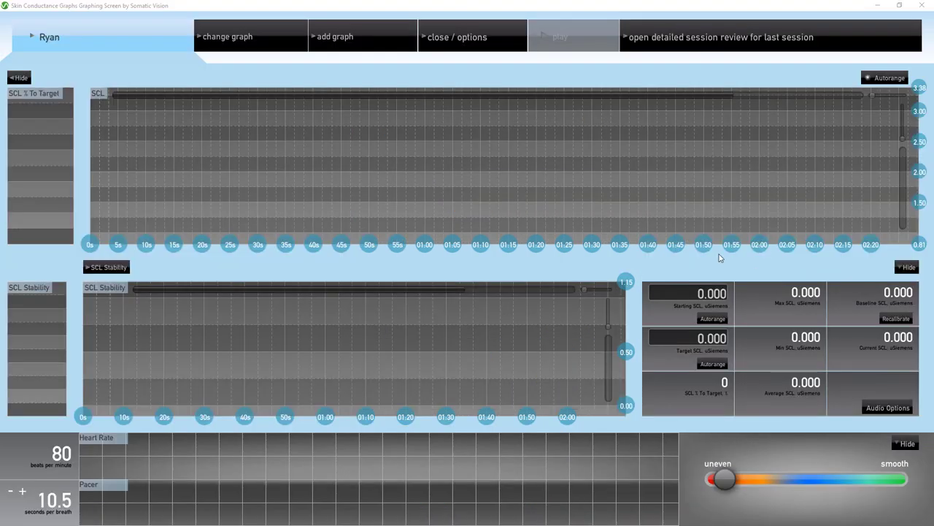
- Open the last Heart Rate Smoothness session's detailed review and scroll through it
left_click(826, 48)
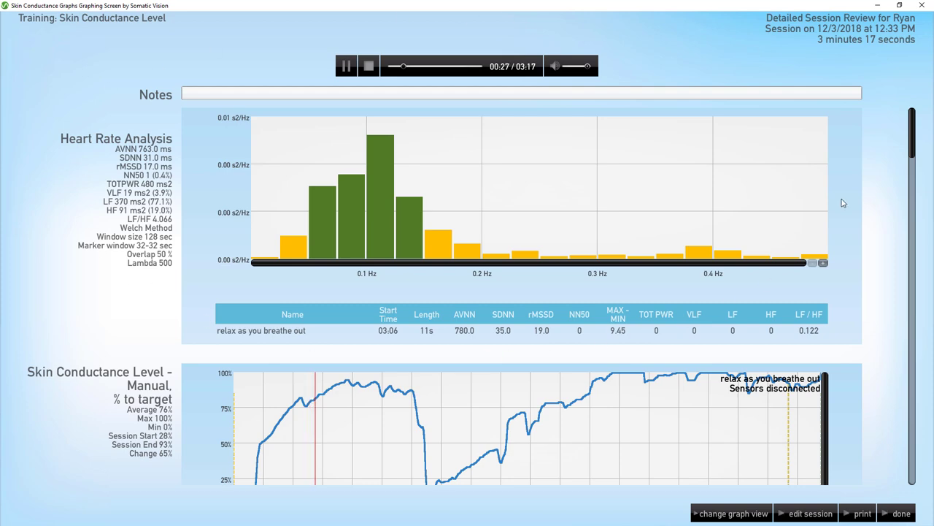
left_click_drag(911, 136, 912, 266)
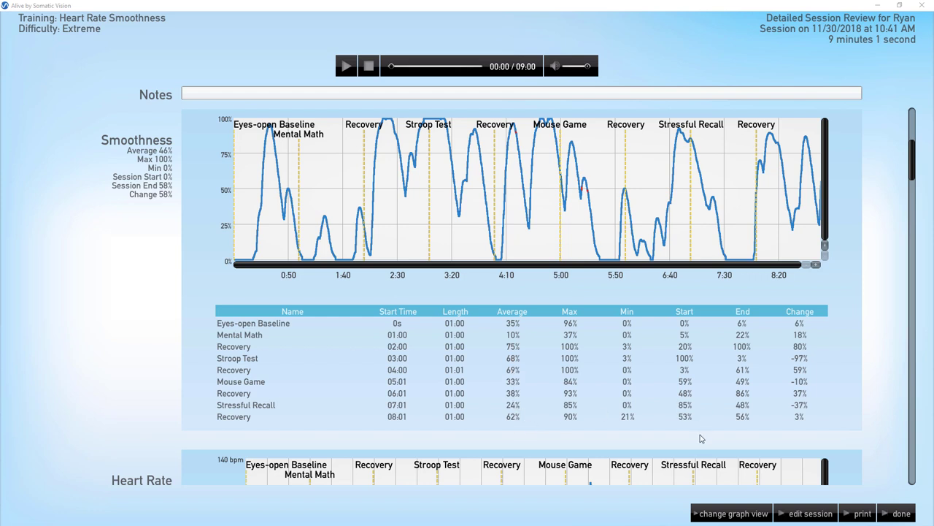
- Switch the review to marked section bar graphs and scroll down the report
left_click(719, 515)
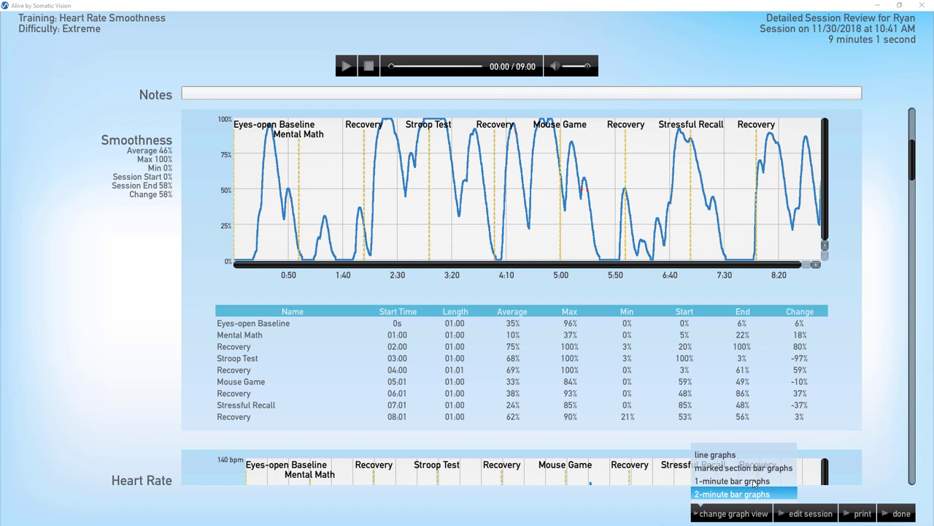
left_click(792, 471)
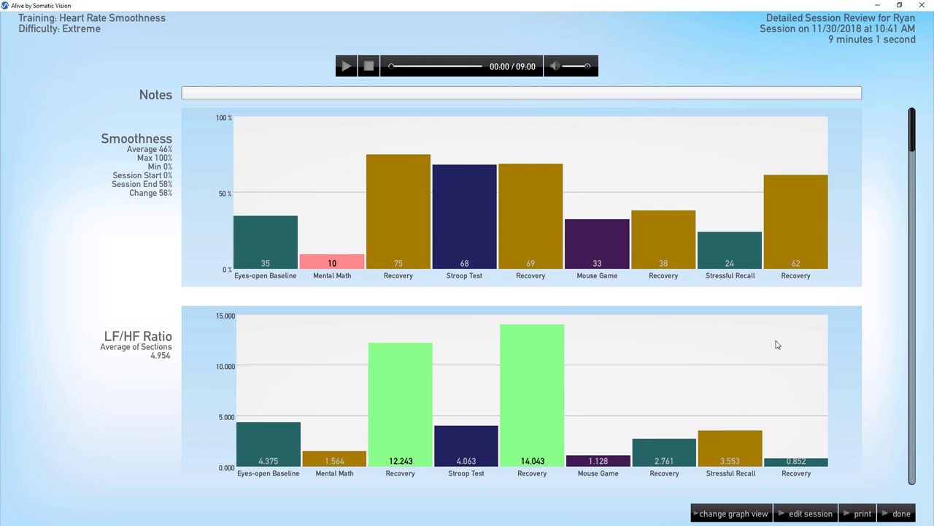
scroll(907, 144, "down", 5)
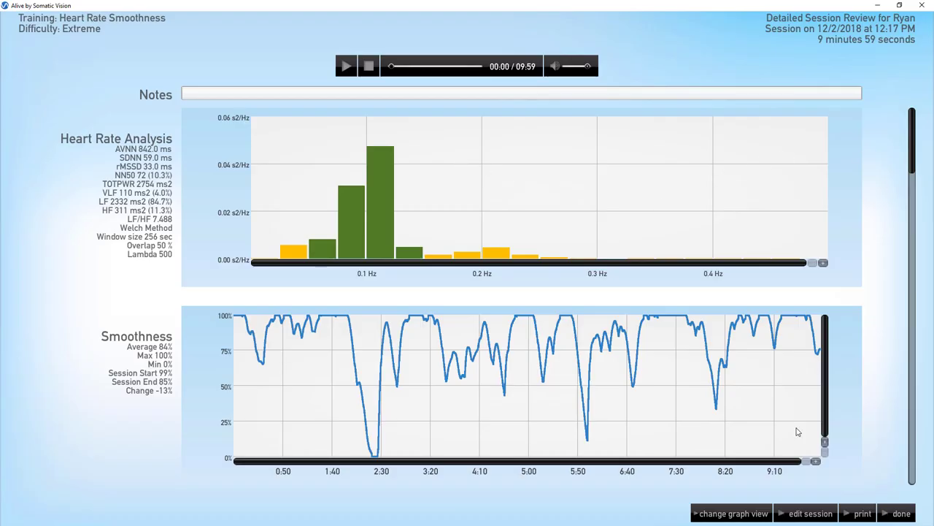
- Mark the 4:10 spike as artifact, comment 'Worried whether or not you would like this video tutorial' at 2:00, save and print
left_click(786, 521)
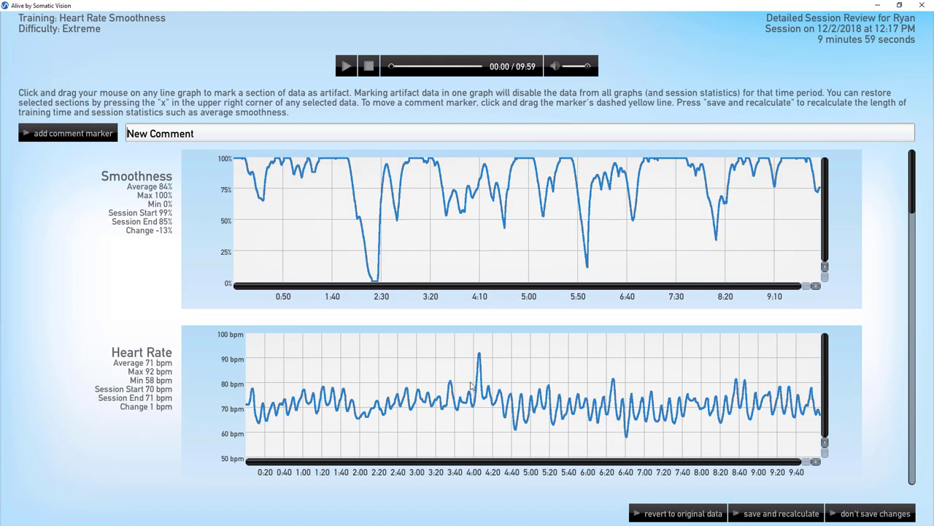
left_click_drag(469, 388, 487, 394)
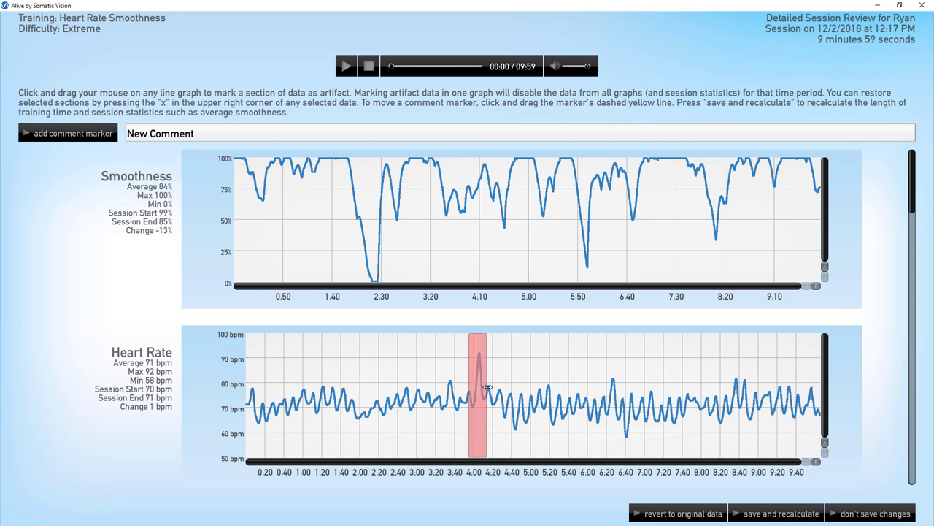
type("Worried whether or not you would like this video tutorial")
left_click(68, 133)
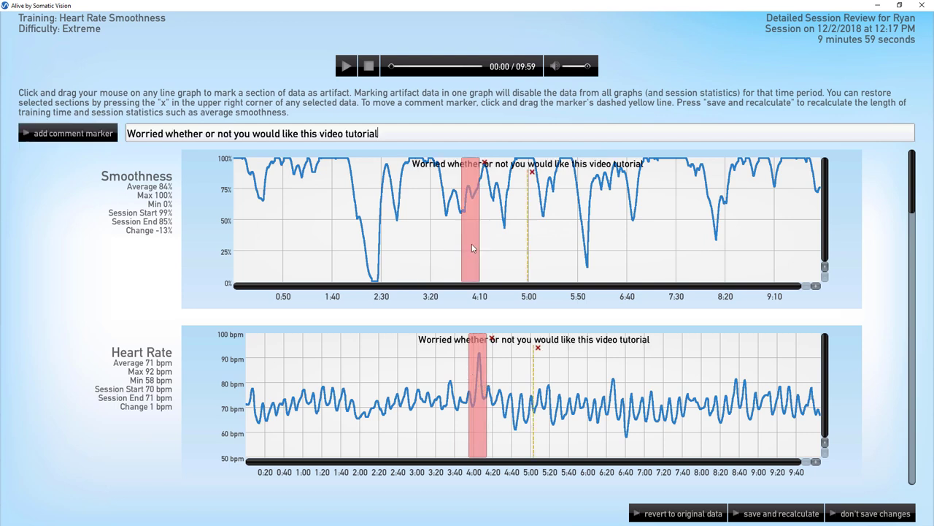
left_click_drag(511, 218, 351, 215)
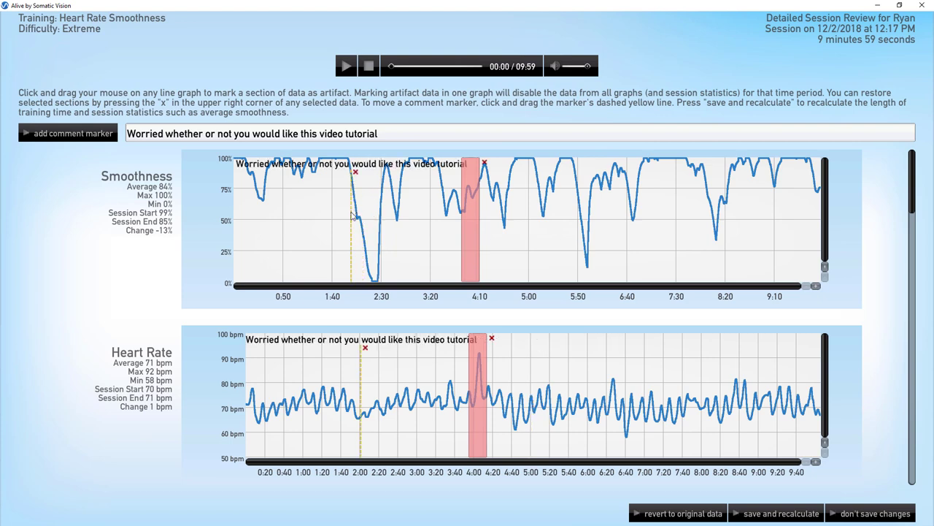
left_click(761, 516)
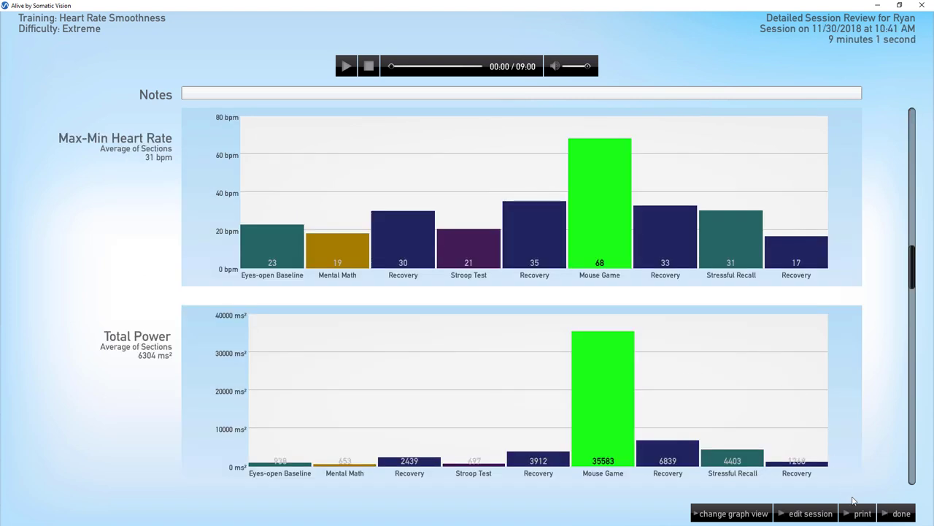
left_click(874, 516)
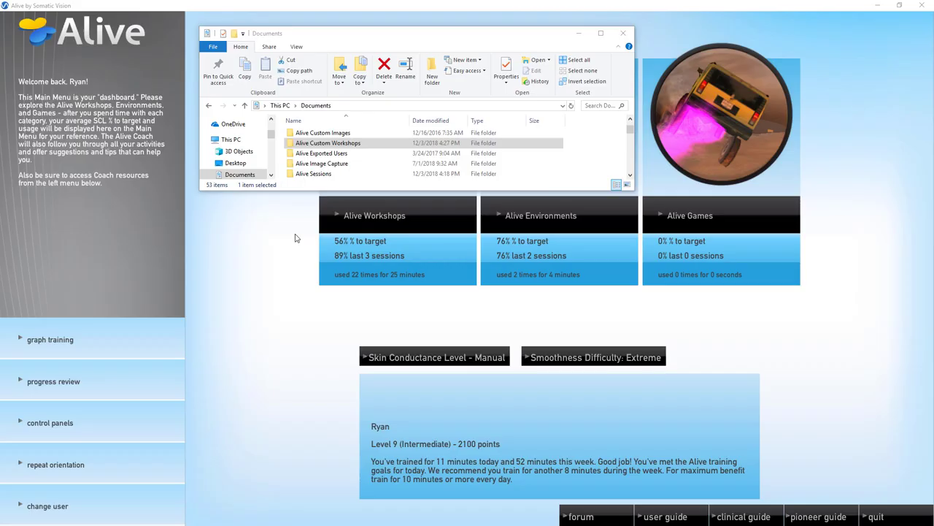
- Open Documents > Alive Custom Workshops and select the My Audio Workshop .mp3 and .TXT files
left_click(344, 220)
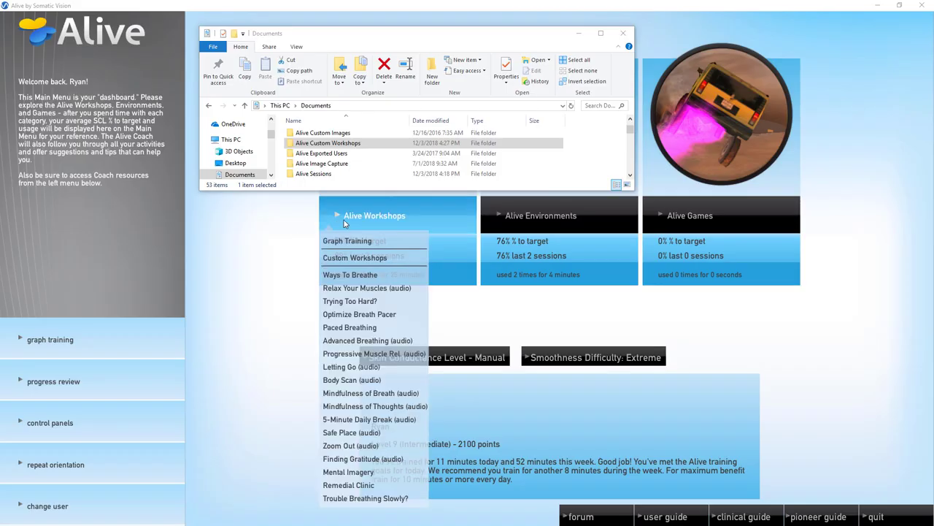
mouse_move(398, 263)
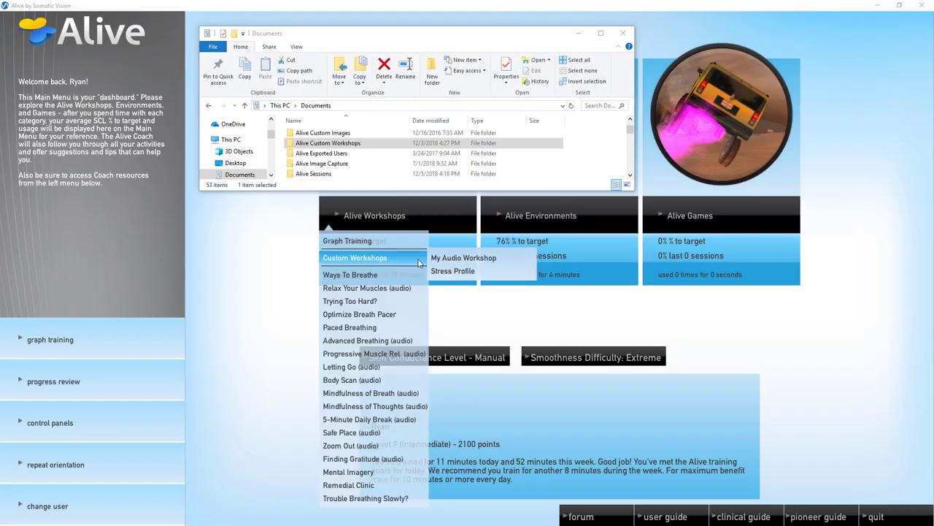
mouse_move(441, 263)
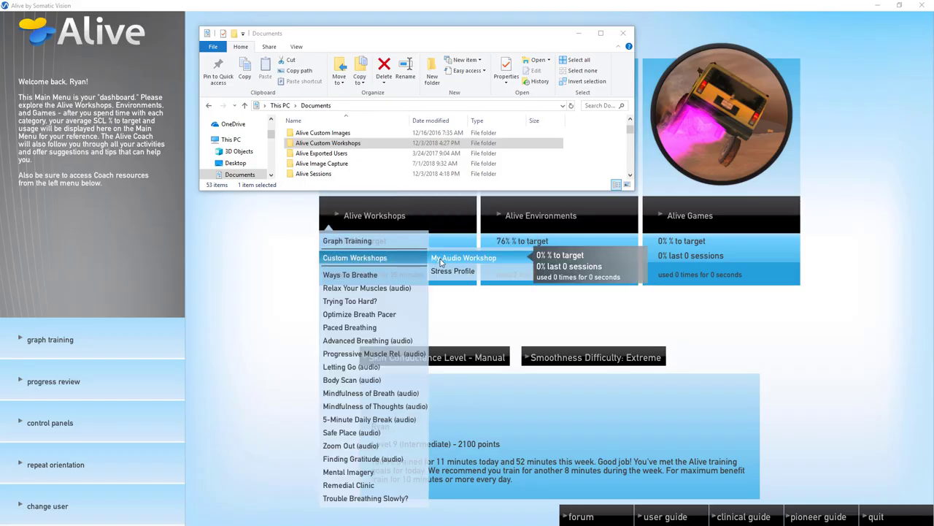
left_click(352, 146)
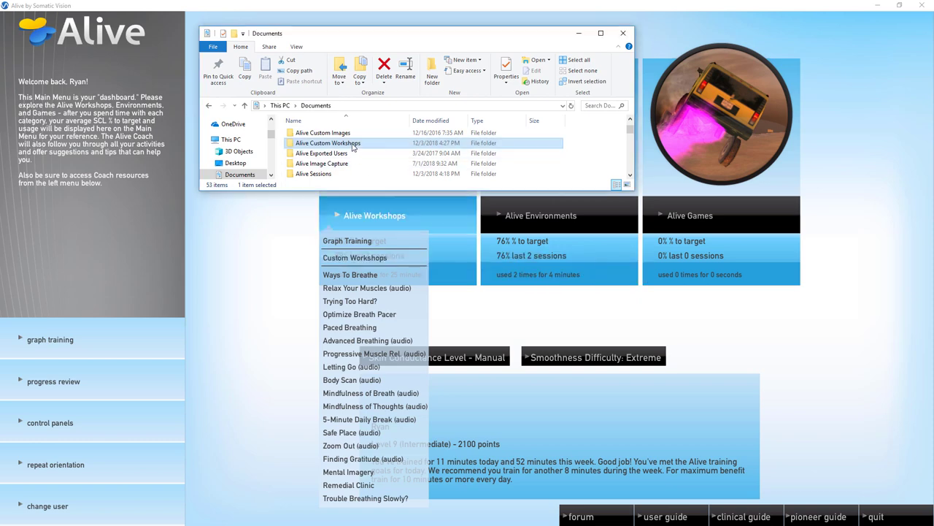
double_click(353, 145)
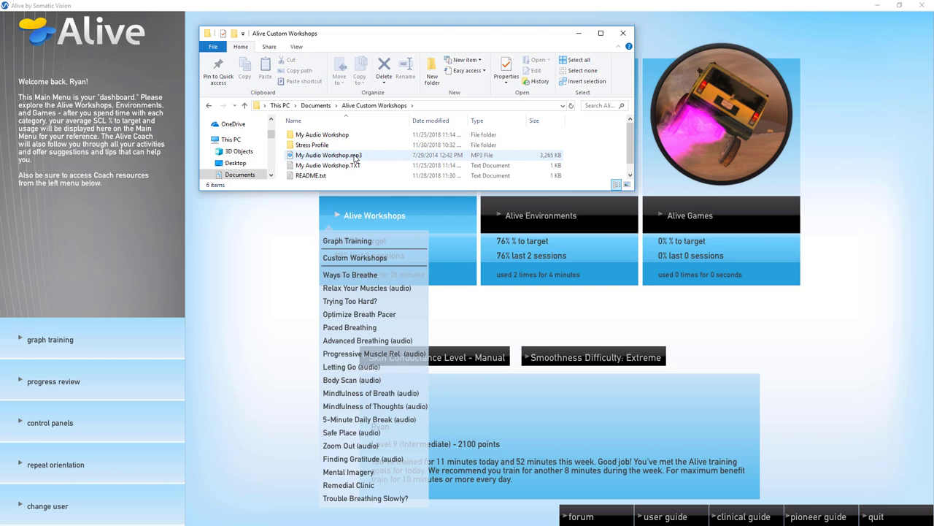
left_click(355, 155)
left_click(358, 166)
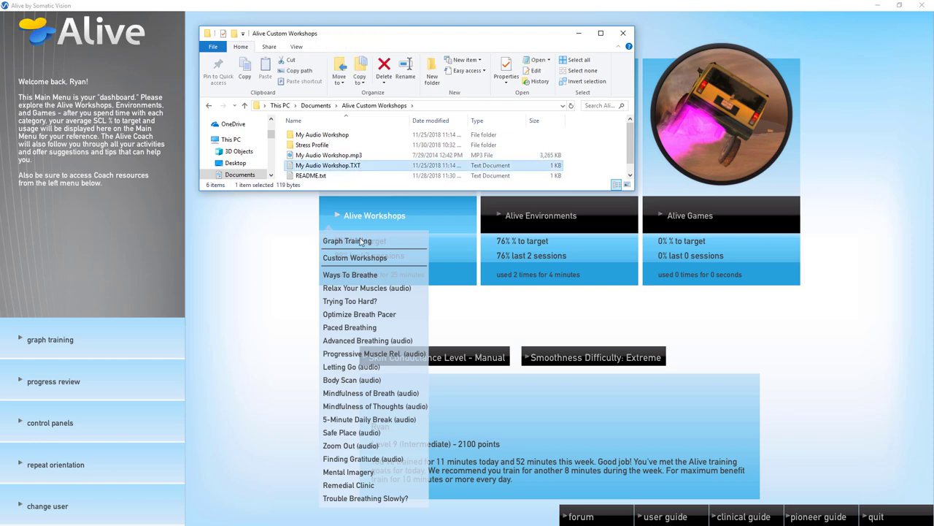
mouse_move(368, 261)
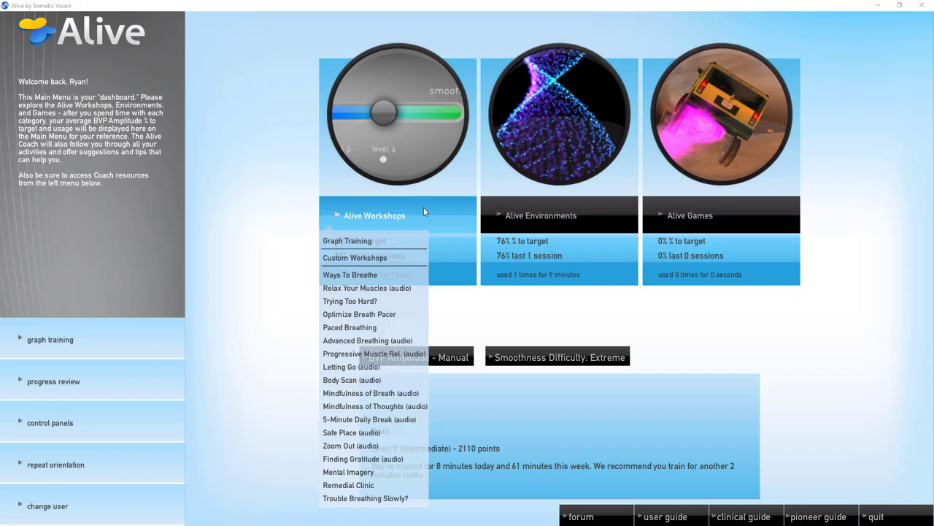
- Change the Stress Profile's Eyes-open Baseline from 120 to 240 seconds and start it
mouse_move(409, 261)
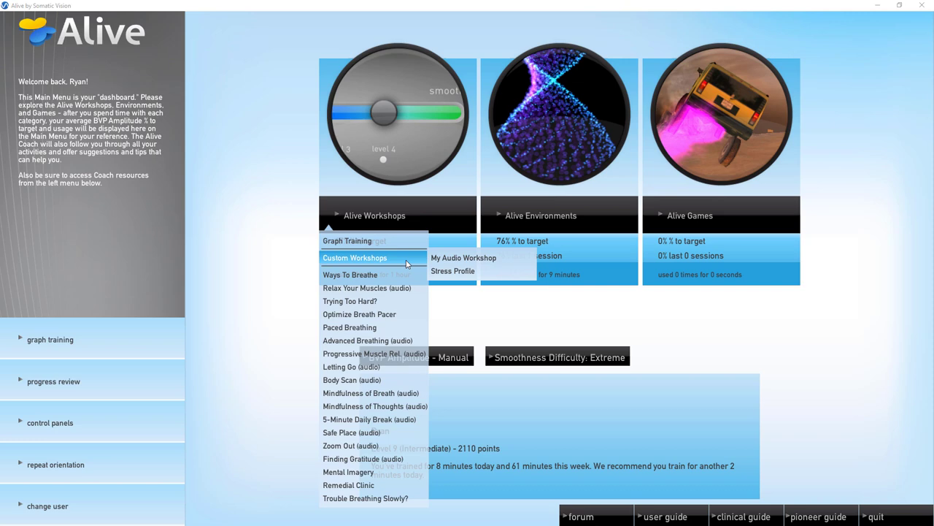
left_click(506, 271)
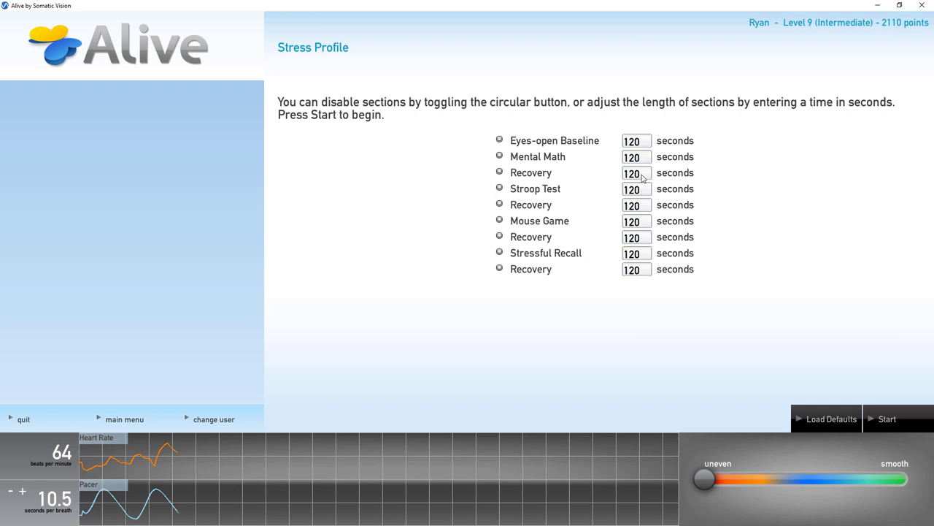
left_click_drag(640, 142, 621, 147)
type("240")
left_click(901, 419)
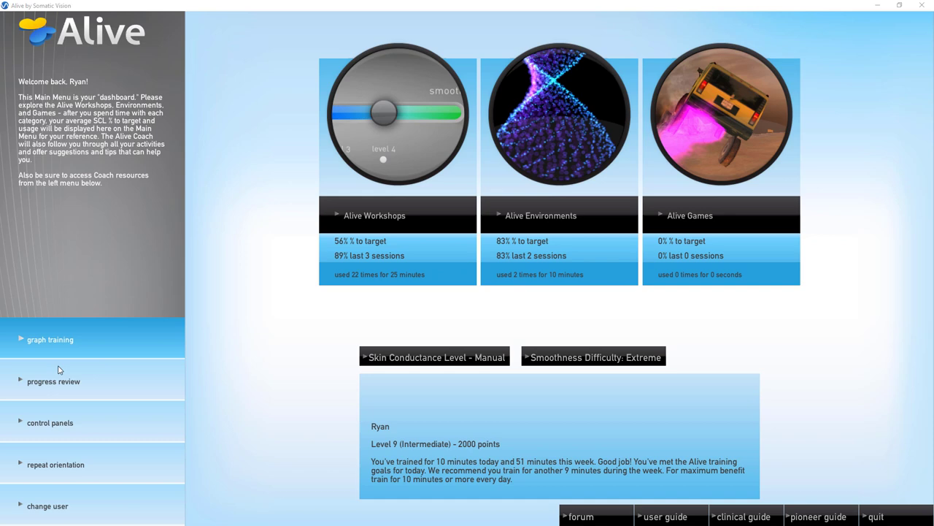
- Review the Pioneer control panel's graph colors, microphone recording, adaptive pacer and ignore-first-30-seconds options
left_click(115, 432)
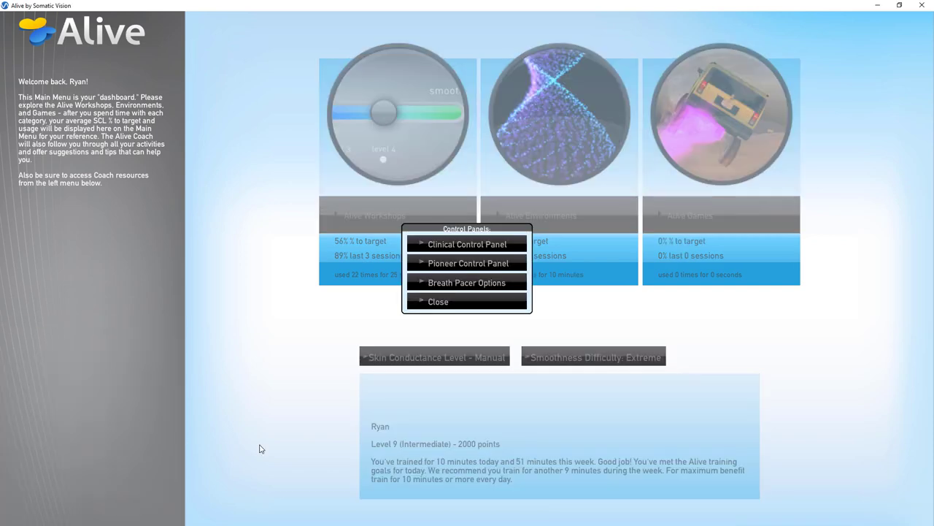
left_click(515, 264)
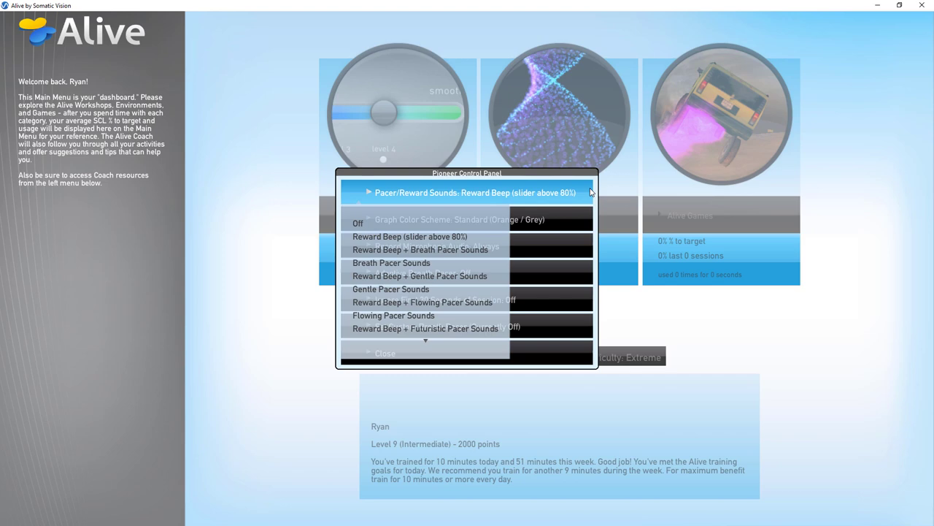
left_click(585, 218)
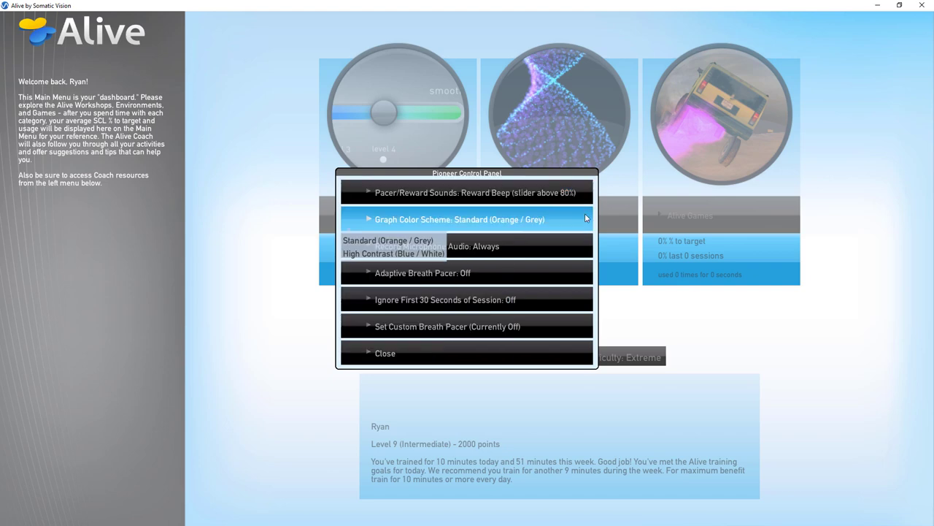
left_click(582, 242)
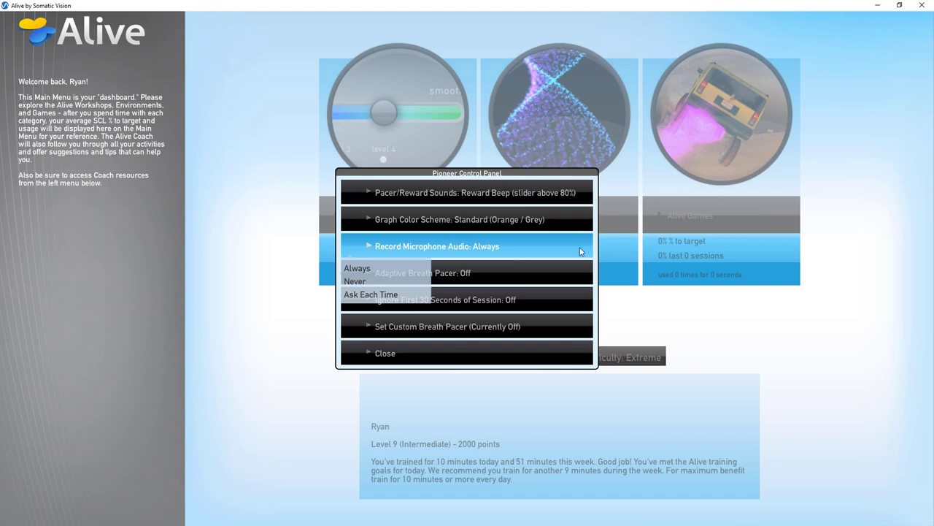
left_click(577, 271)
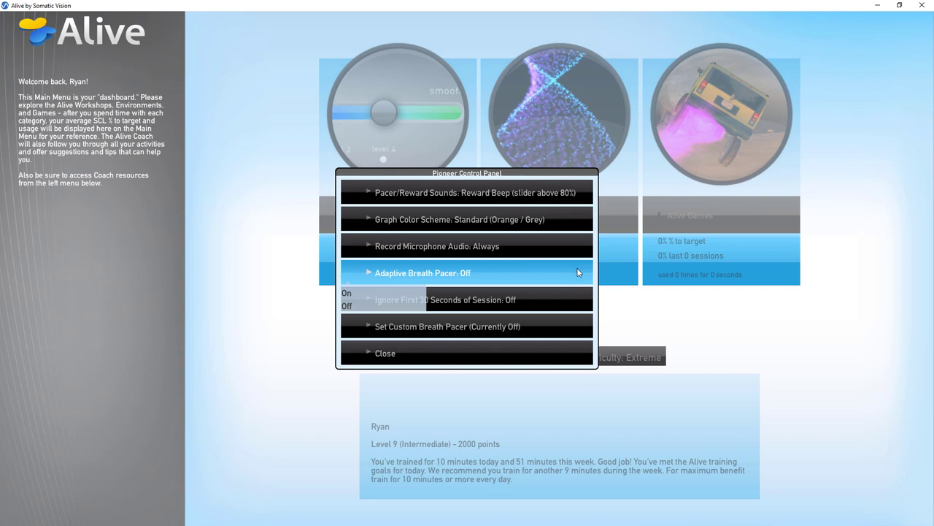
left_click(576, 296)
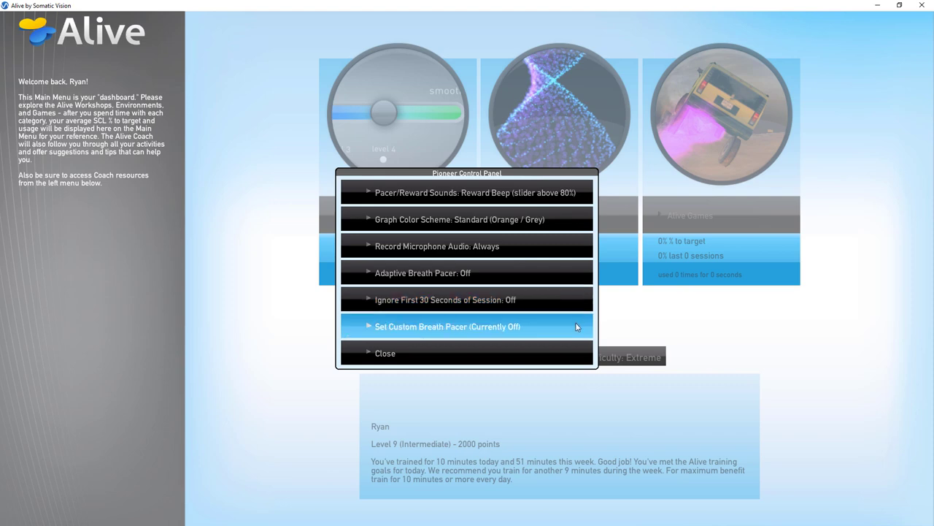
- Set the custom breath pacer's In time to 5 seconds and close it
left_click(577, 326)
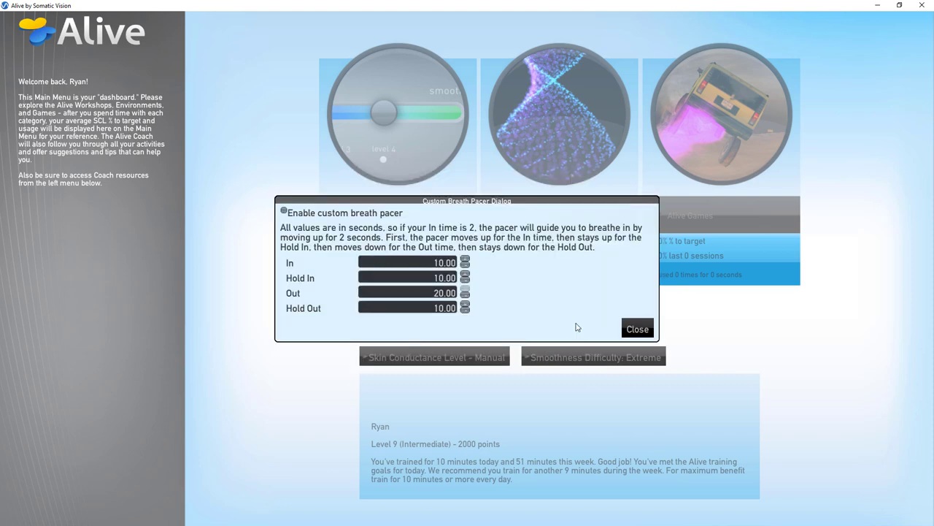
double_click(444, 264)
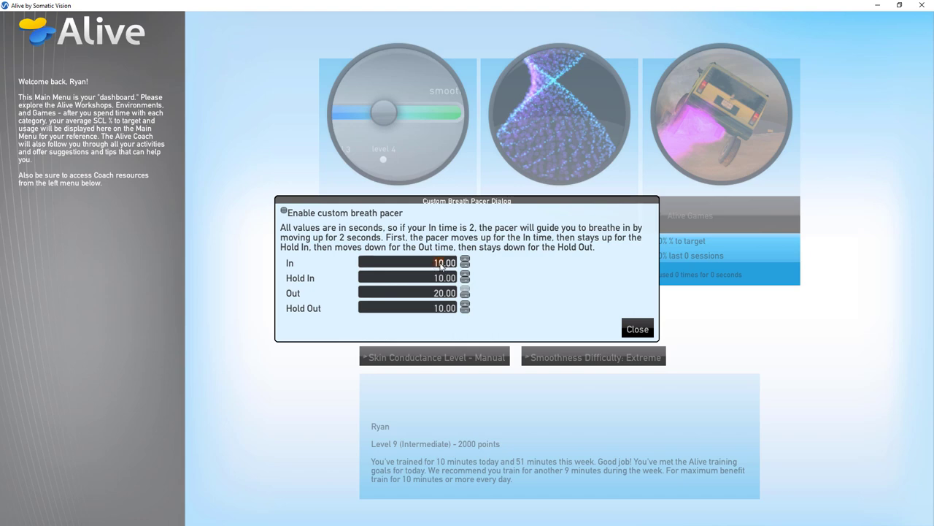
type("5")
double_click(440, 293)
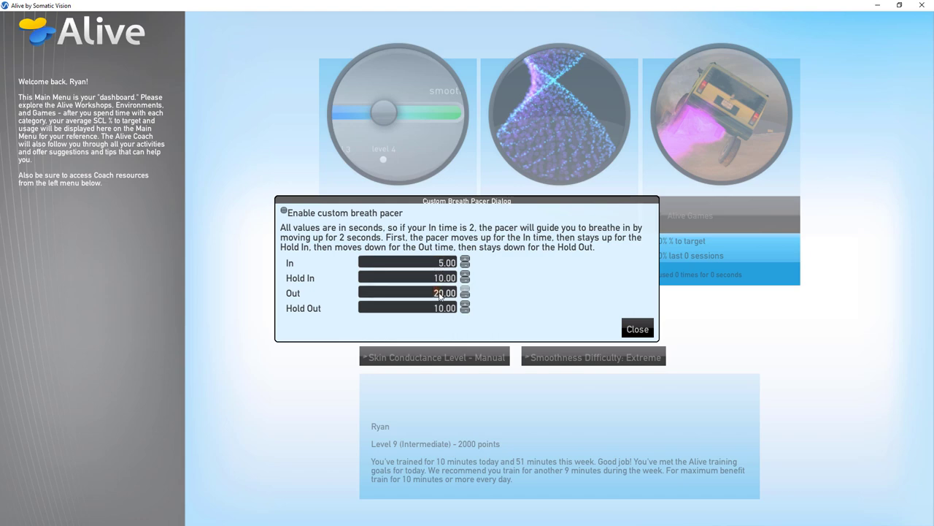
left_click(637, 329)
mouse_move(617, 213)
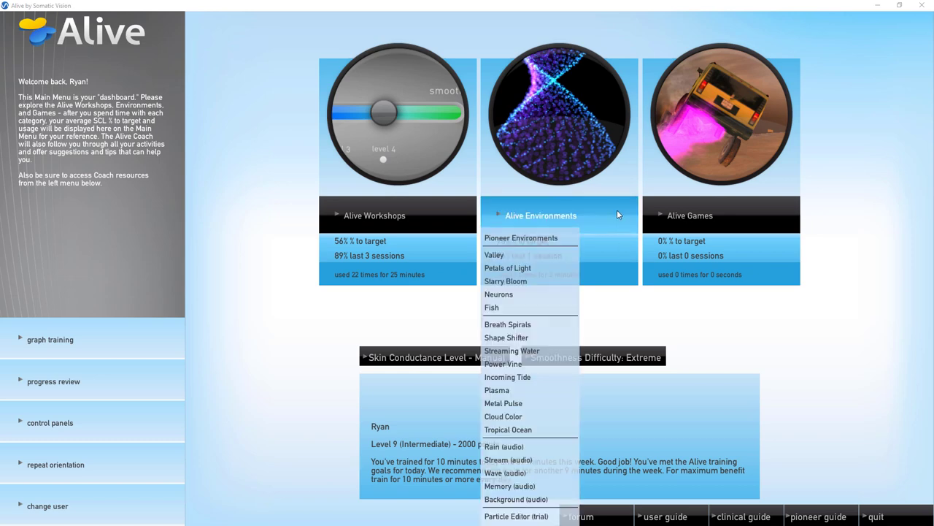
- Open Pioneer Environments and run the glowing tendril environment after previewing Valence and SCL Stability
left_click(570, 239)
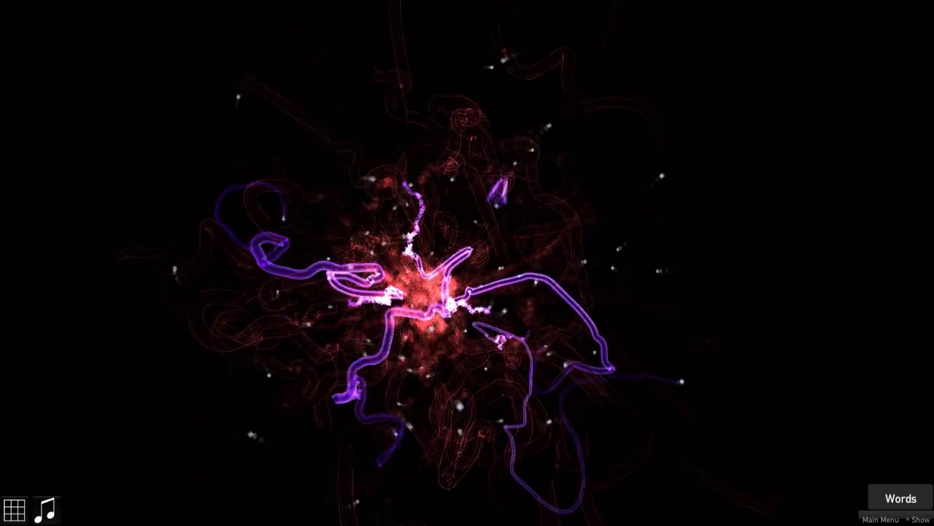
- Leave the tendril visualization and launch the Smoothness - Automatic hourglass Pioneer environment
key("Escape")
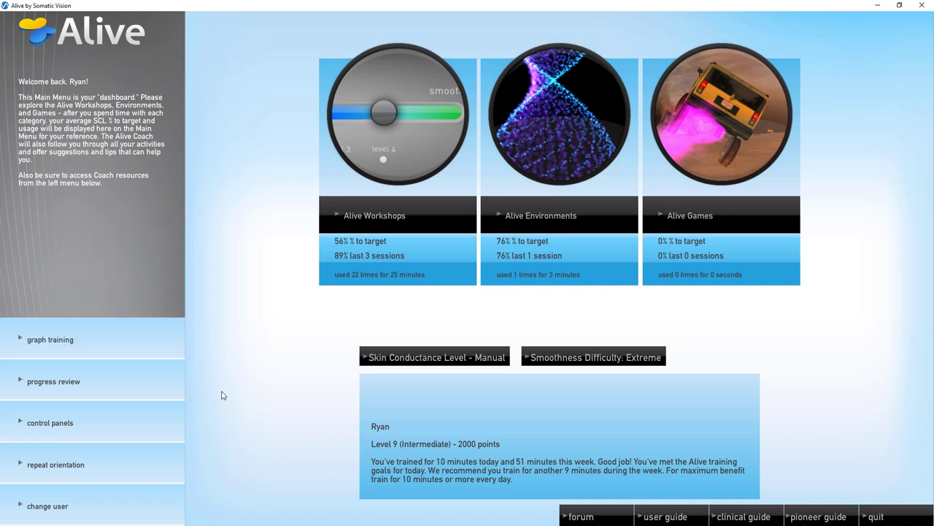
left_click(501, 359)
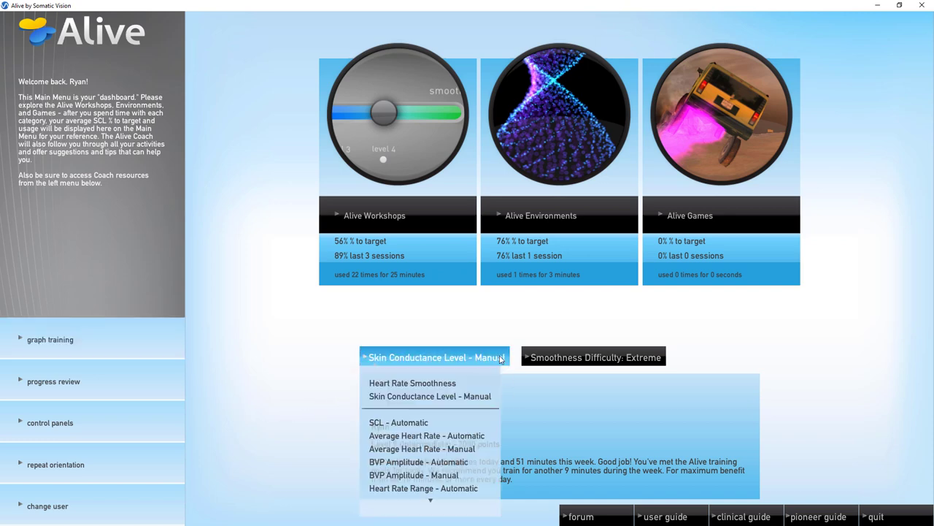
left_click(549, 216)
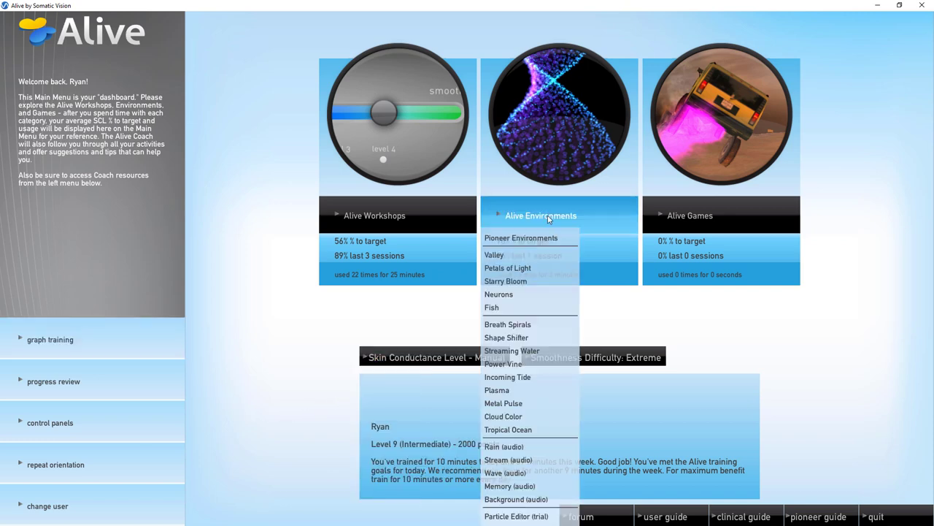
left_click(544, 238)
scroll(870, 339, "down", 5)
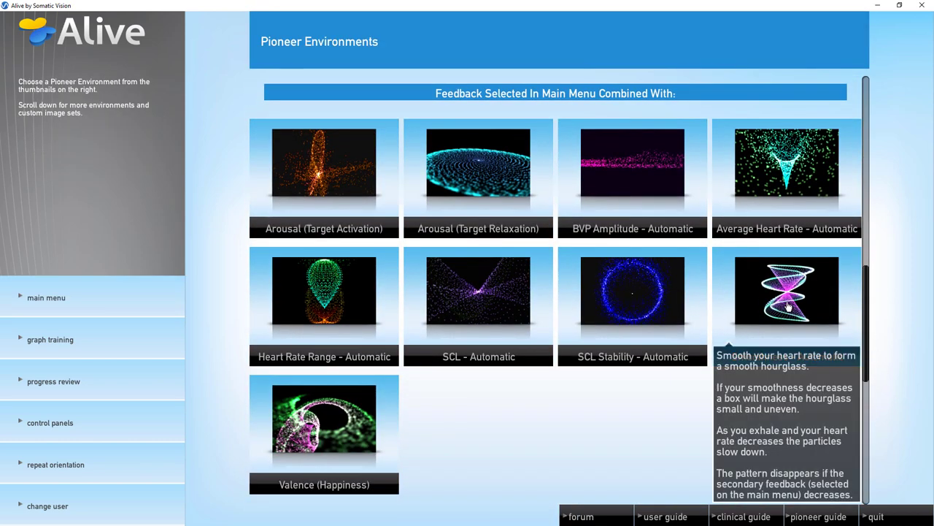
left_click(788, 307)
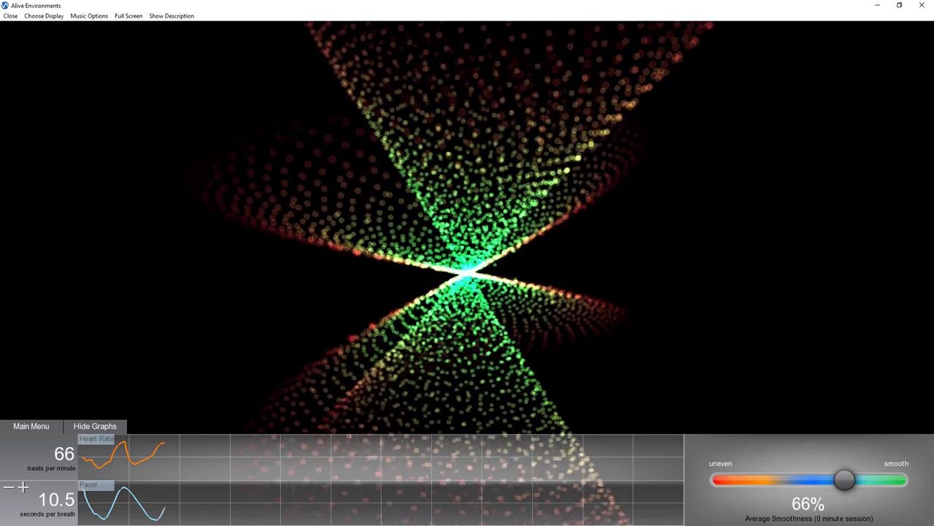